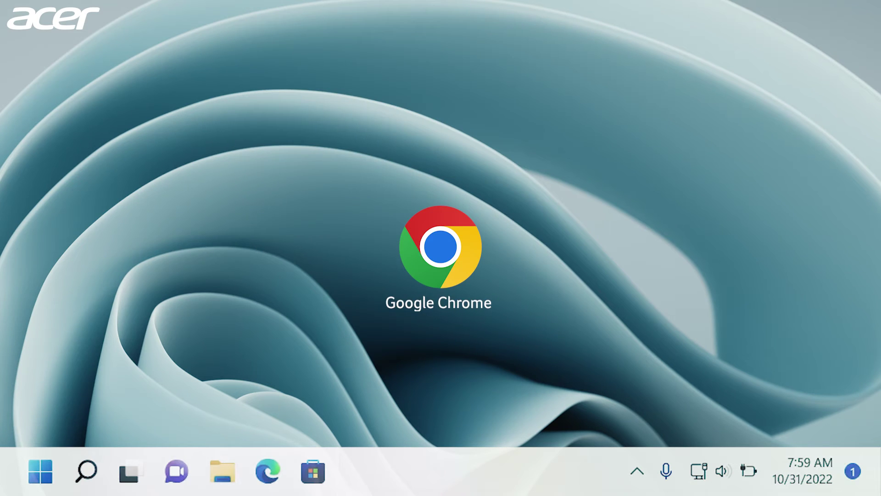
# Open Properties for the Google Chrome desktop shortcut to show its Shortcut tab.
pyautogui.rightClick(465, 256)
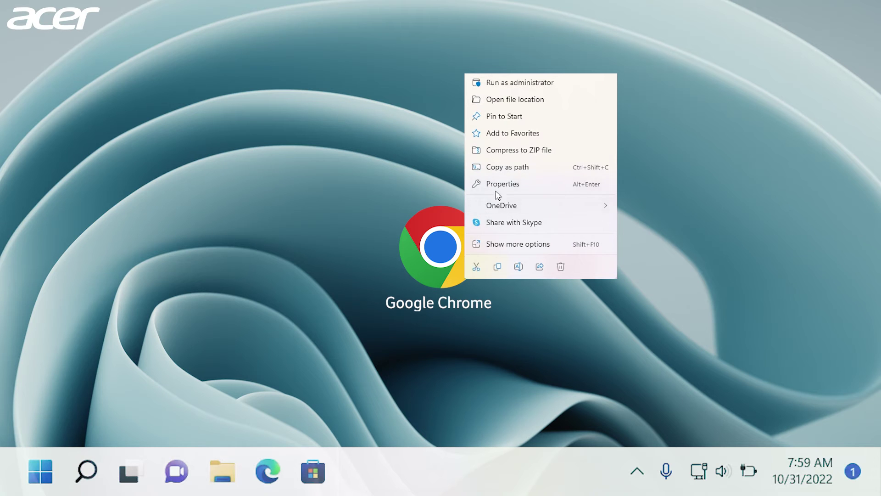
pyautogui.click(499, 183)
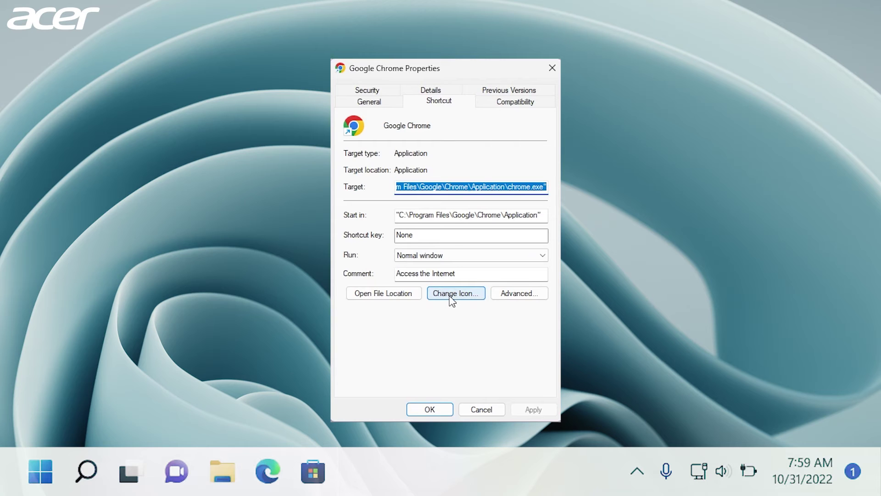
# Load newChrome.ico from the DesktopIcons folder into the Change Icon picker.
pyautogui.click(451, 298)
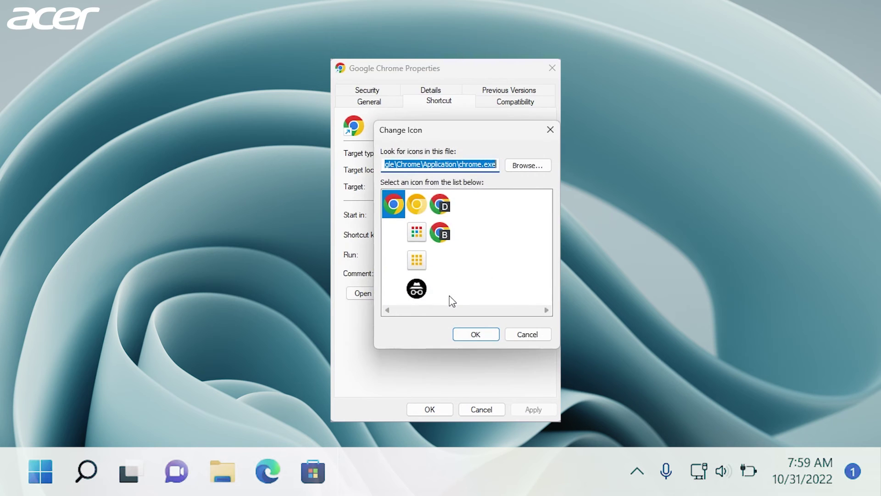
pyautogui.click(528, 167)
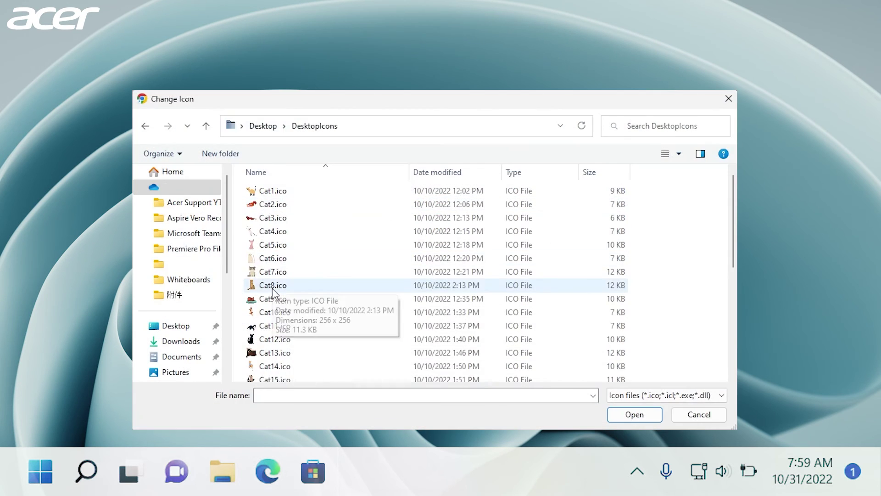
pyautogui.scroll(-5, 269, 289)
pyautogui.click(281, 307)
pyautogui.click(627, 413)
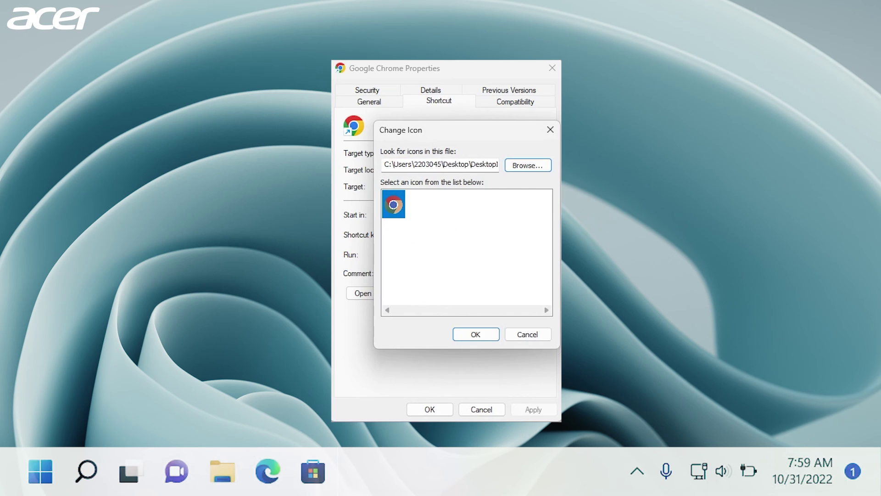
# Confirm the newChrome icon and apply it to the Chrome shortcut.
pyautogui.click(483, 334)
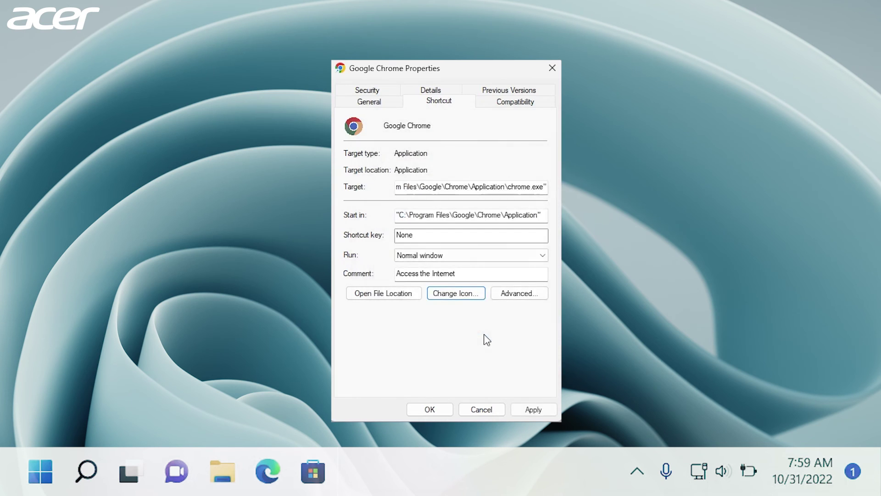
pyautogui.click(553, 410)
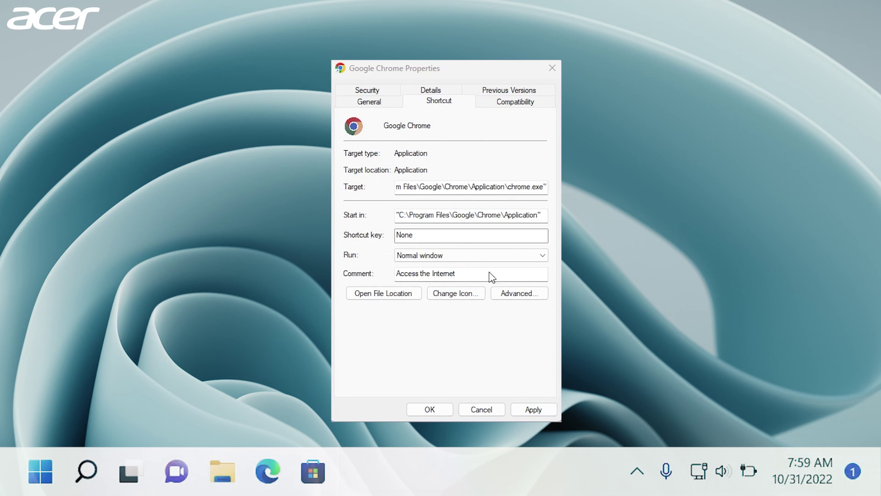